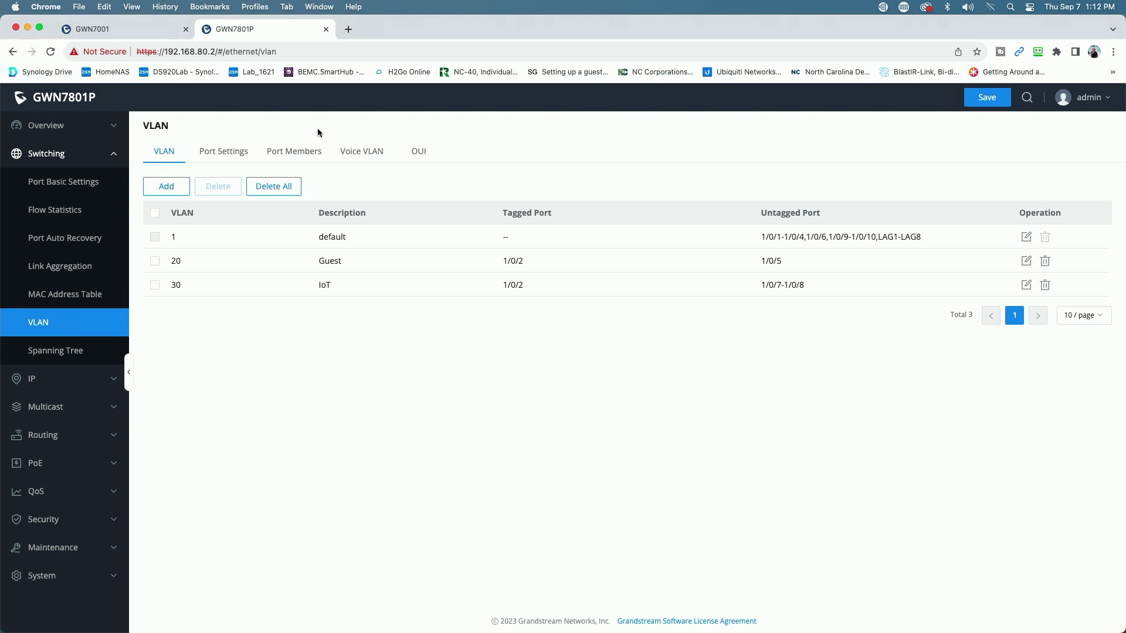
In the GWN7001 router's LAN settings, start a new VLAN with ID 20 and the name Guest
key("ctrl+shift+Tab")
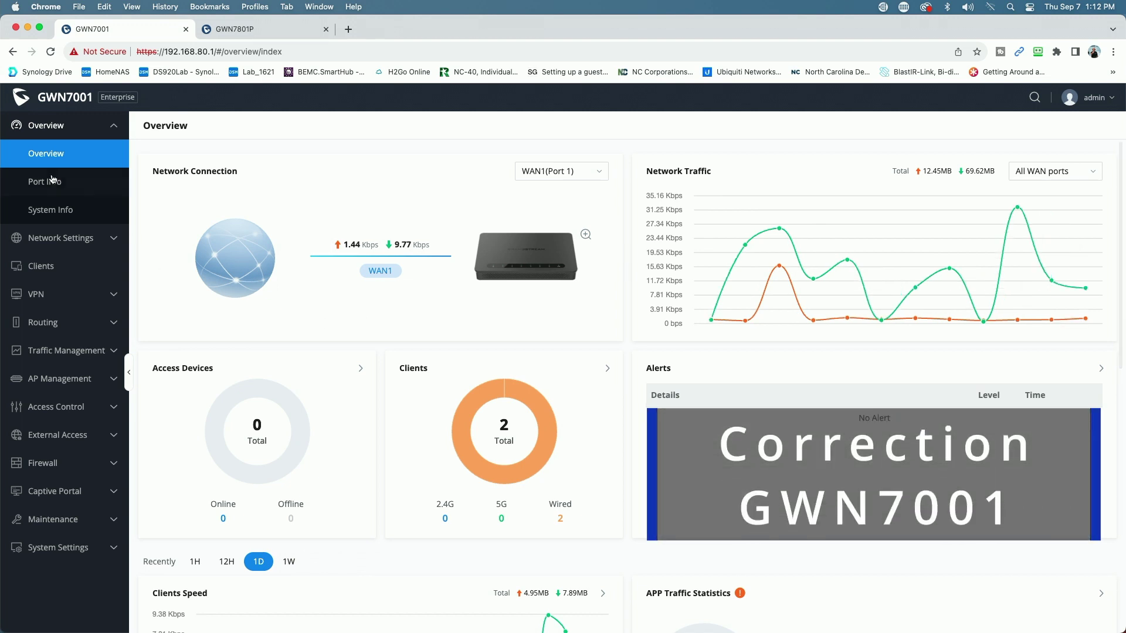
left_click(114, 240)
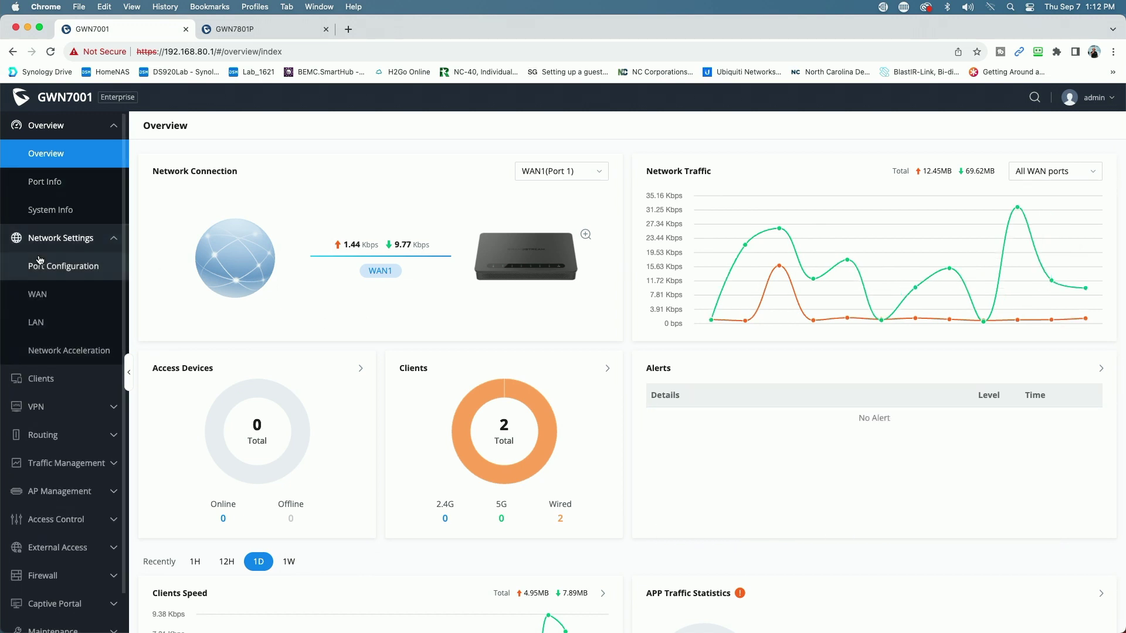
left_click(37, 321)
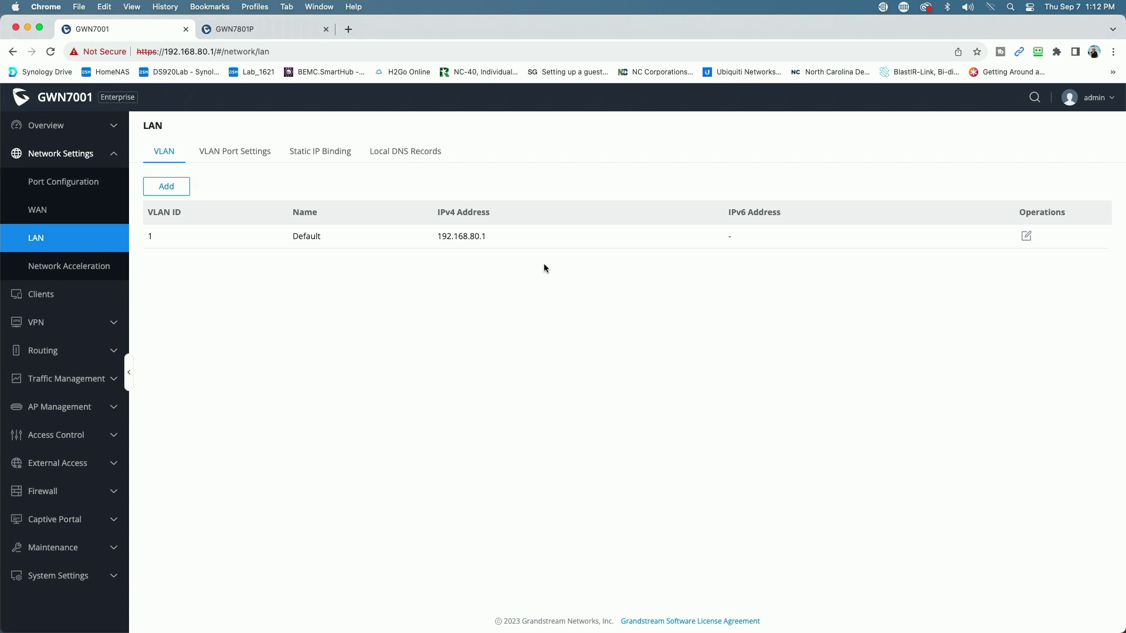
left_click(168, 188)
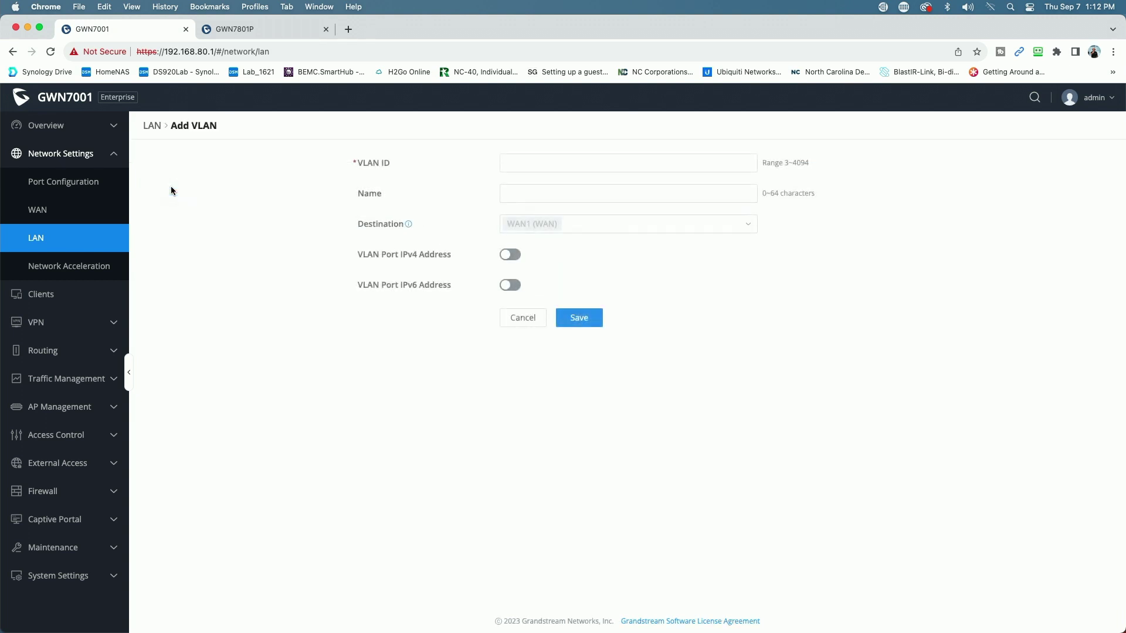
left_click(545, 164)
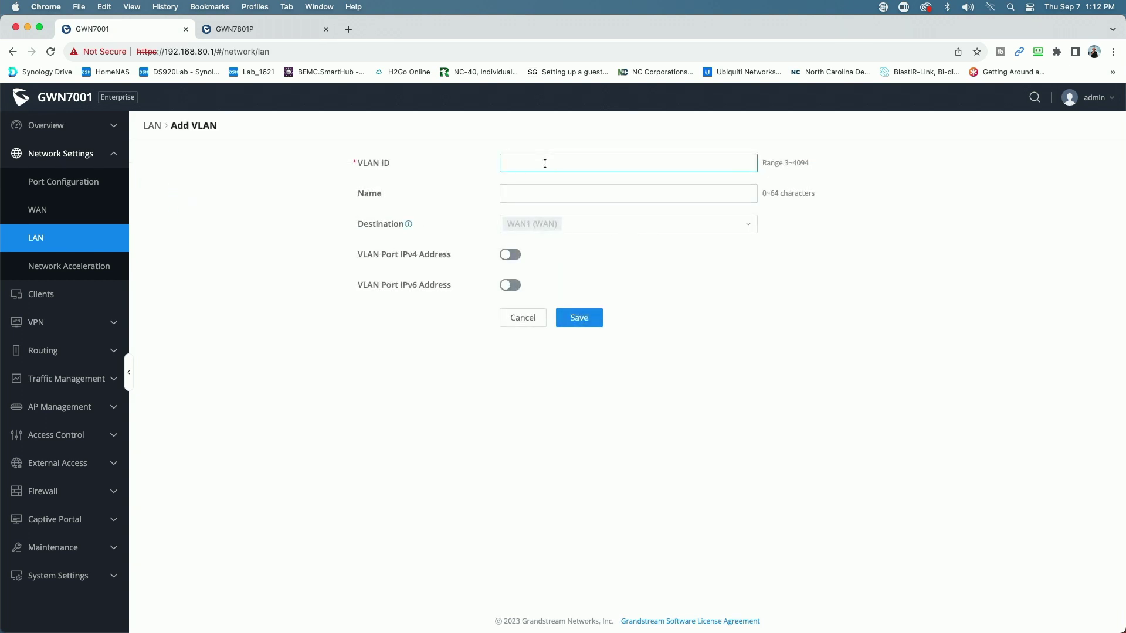
type("20")
left_click(555, 193)
type("Guest")
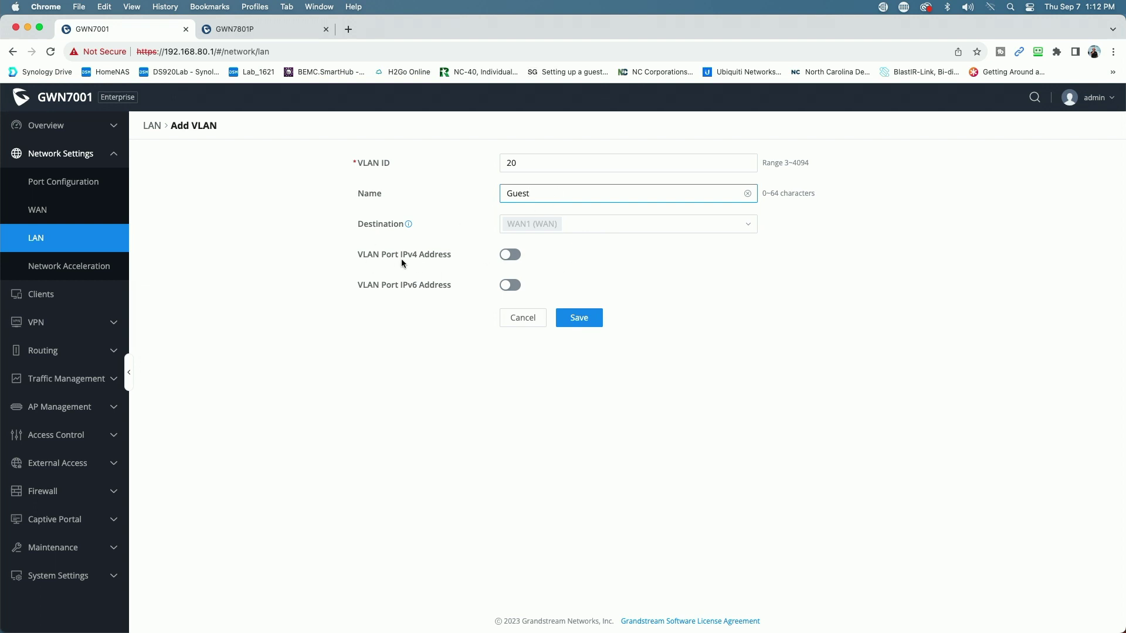
Enable the Guest VLAN's port IPv4 address and set it to 192.168.20.1 with subnet mask 255.255.255.0
left_click(510, 254)
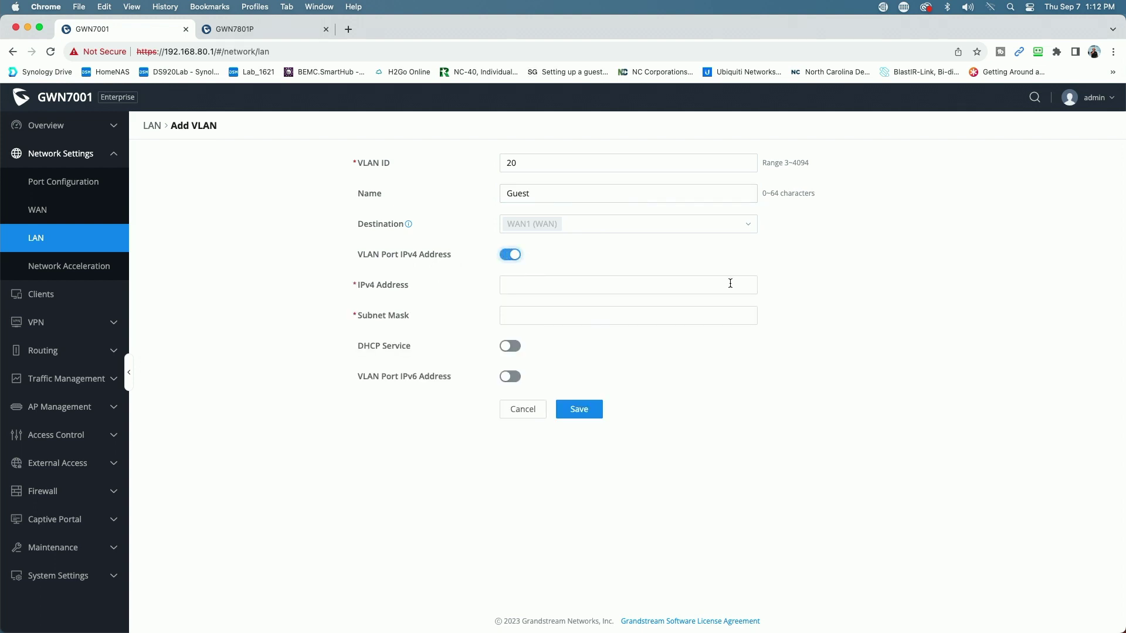
left_click(523, 284)
type("192.168.20.1")
left_click(519, 316)
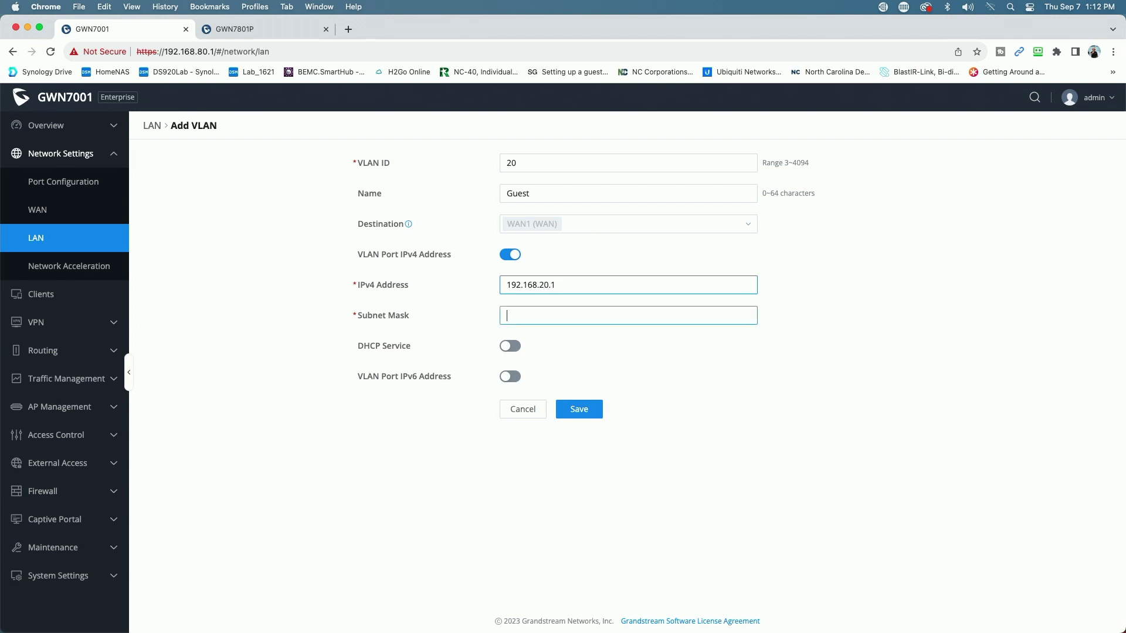
type("2")
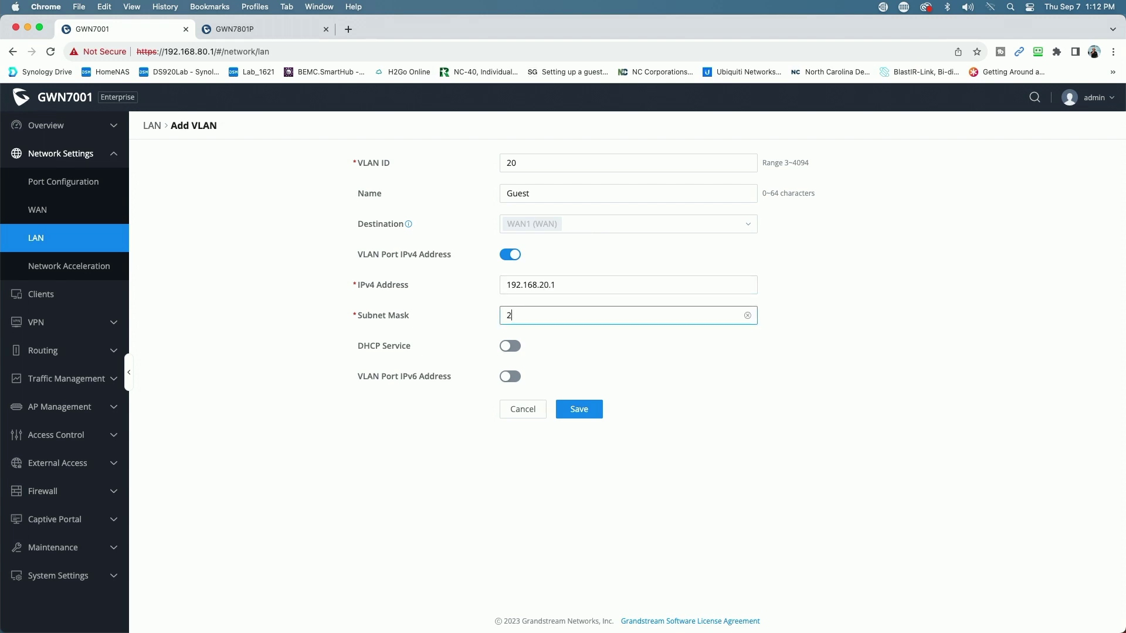
type("55.255.255.0")
Enable DHCP service for the Guest VLAN with the allocation range 192.168.20.2 to 192.168.20.254
left_click(511, 346)
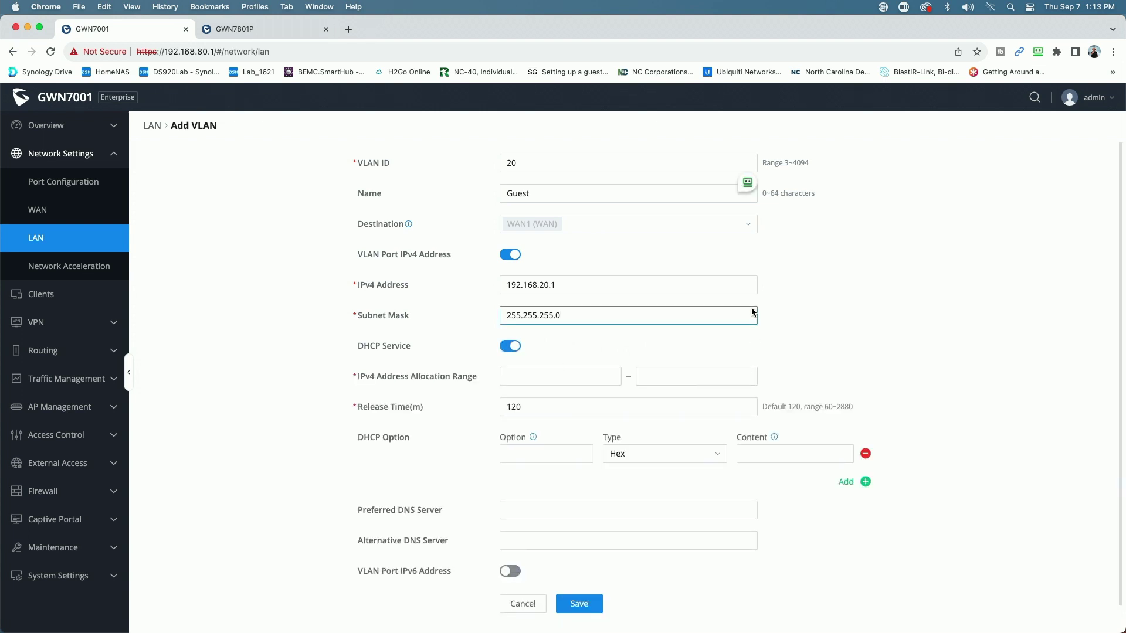
left_click(545, 378)
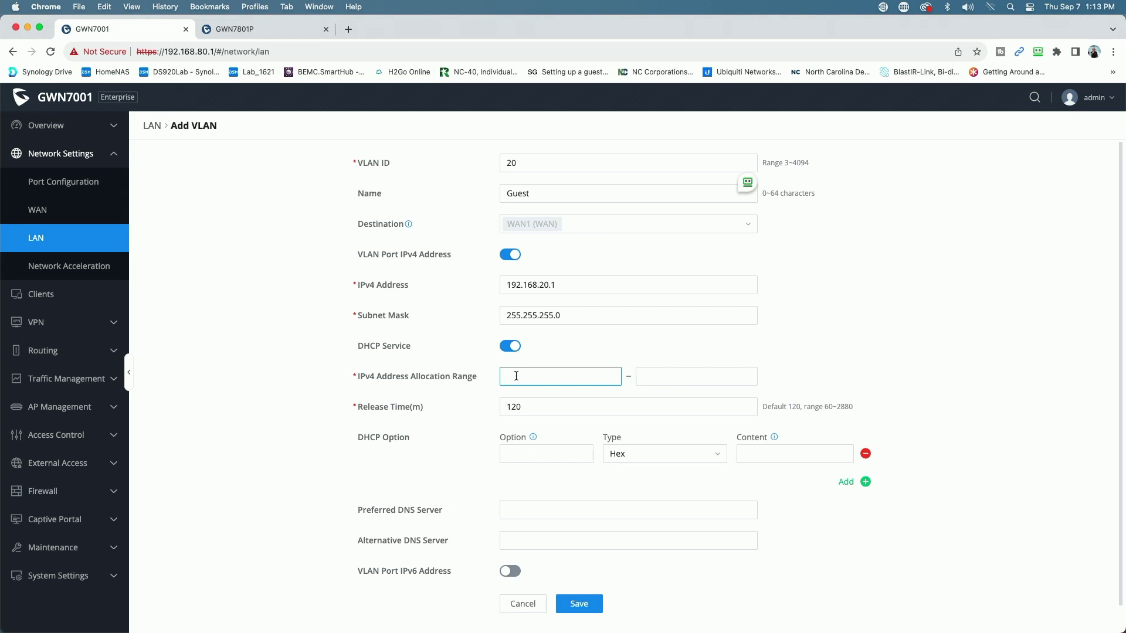
type("192.168.20.2")
left_click(661, 376)
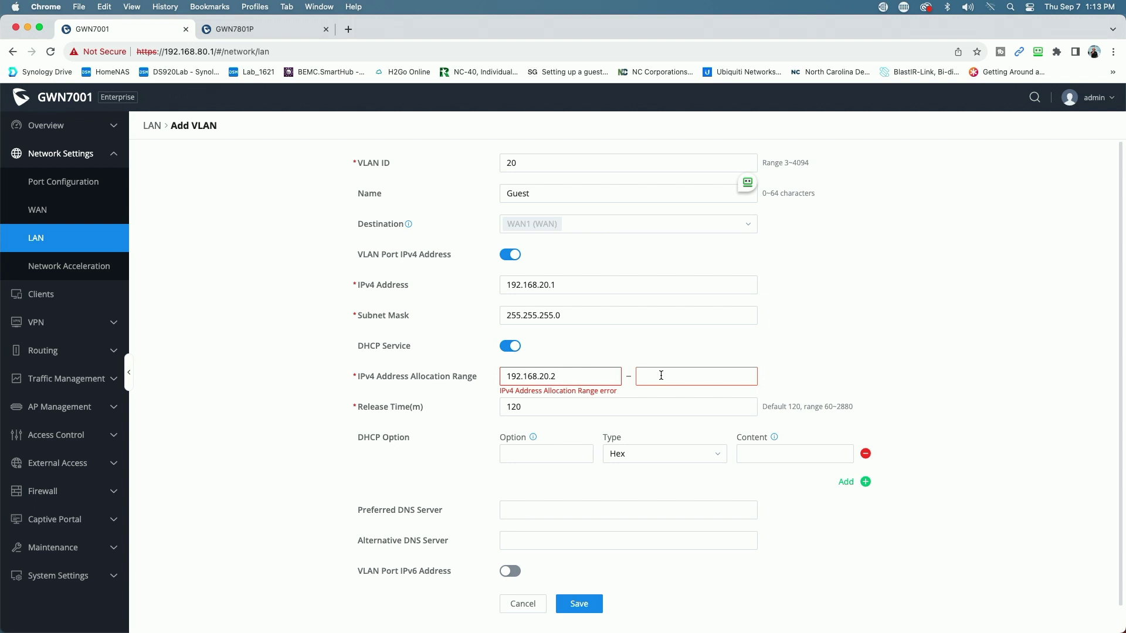
type("192")
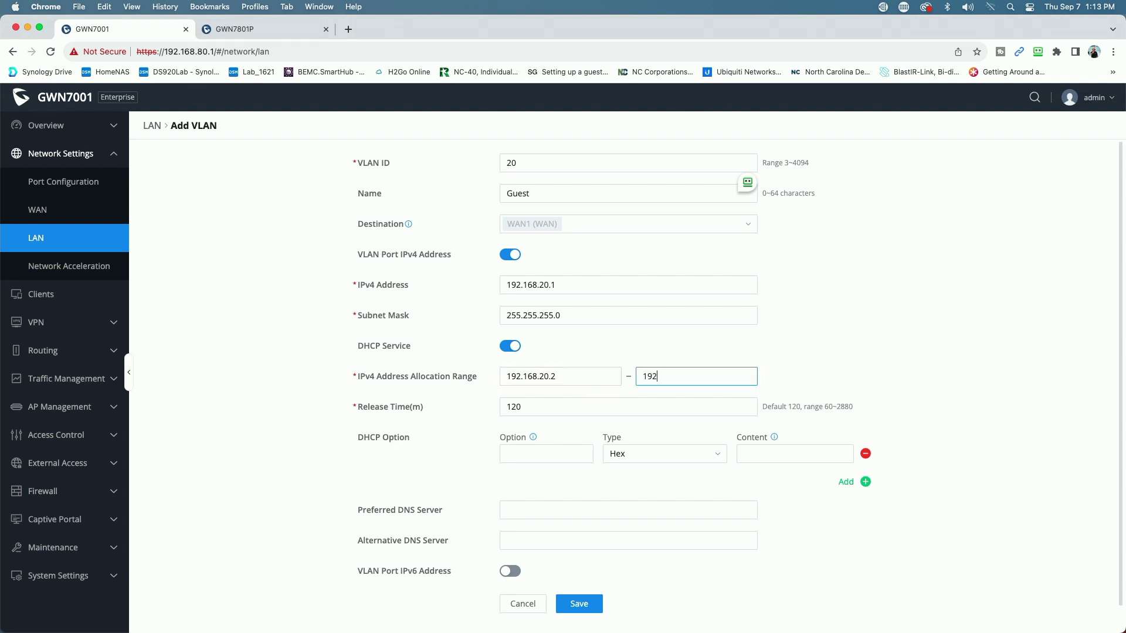
type(".168.20.254")
Set the Guest VLAN's preferred DNS server to 192.168.20.1 and alternative DNS server to 1.1.1.1, and save the VLAN
left_click(530, 514)
type("192.168")
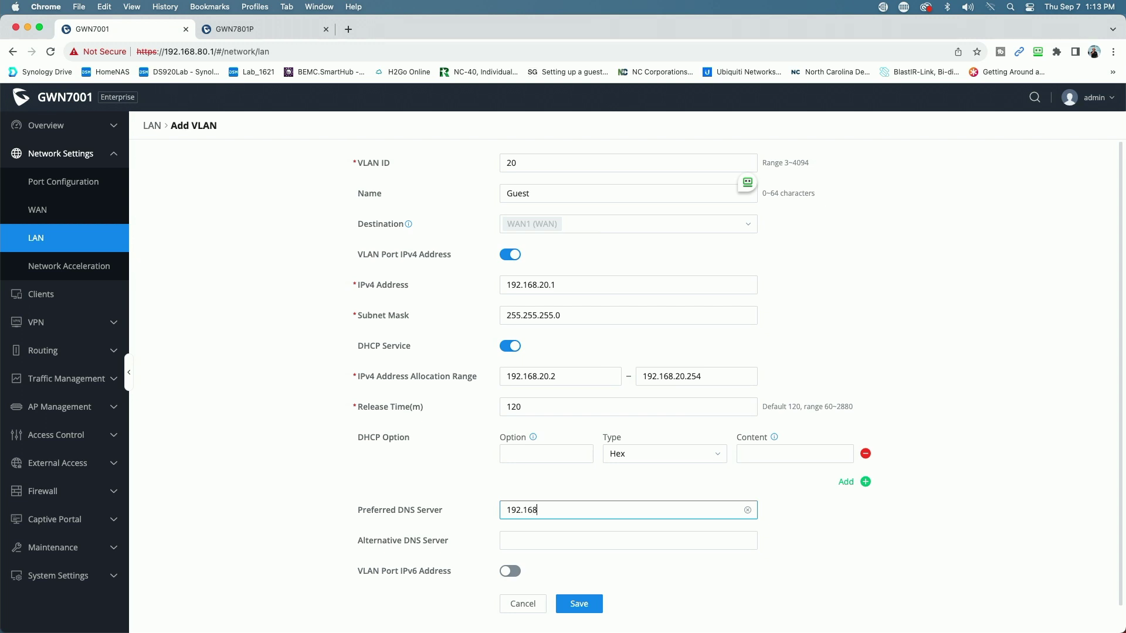
type(".20.1")
left_click(521, 541)
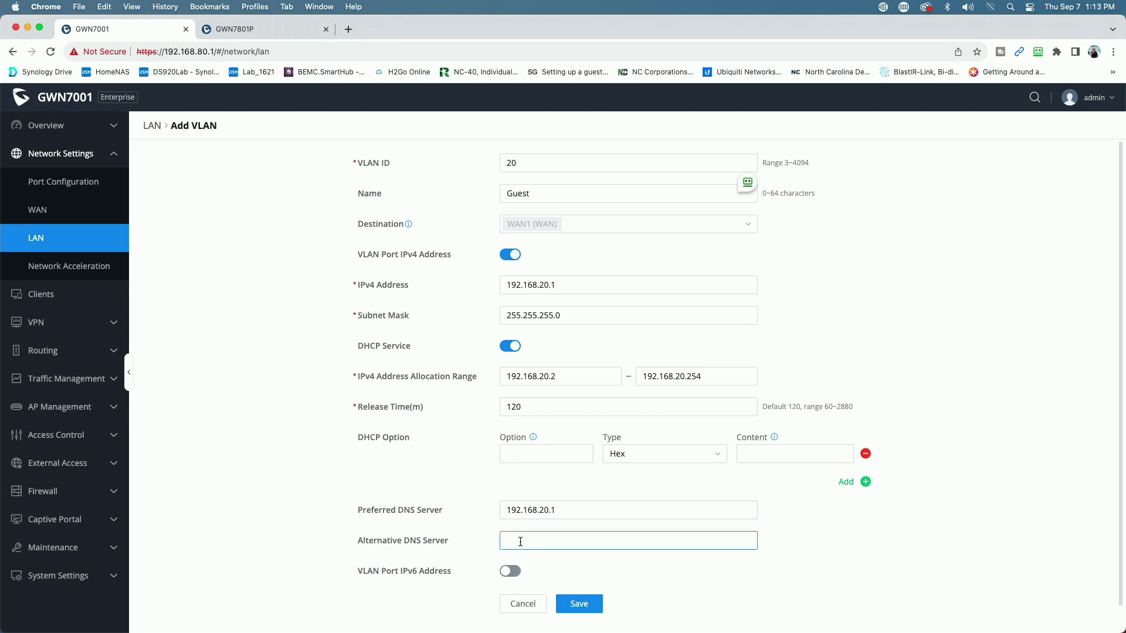
type("1.1.1.1")
left_click(579, 604)
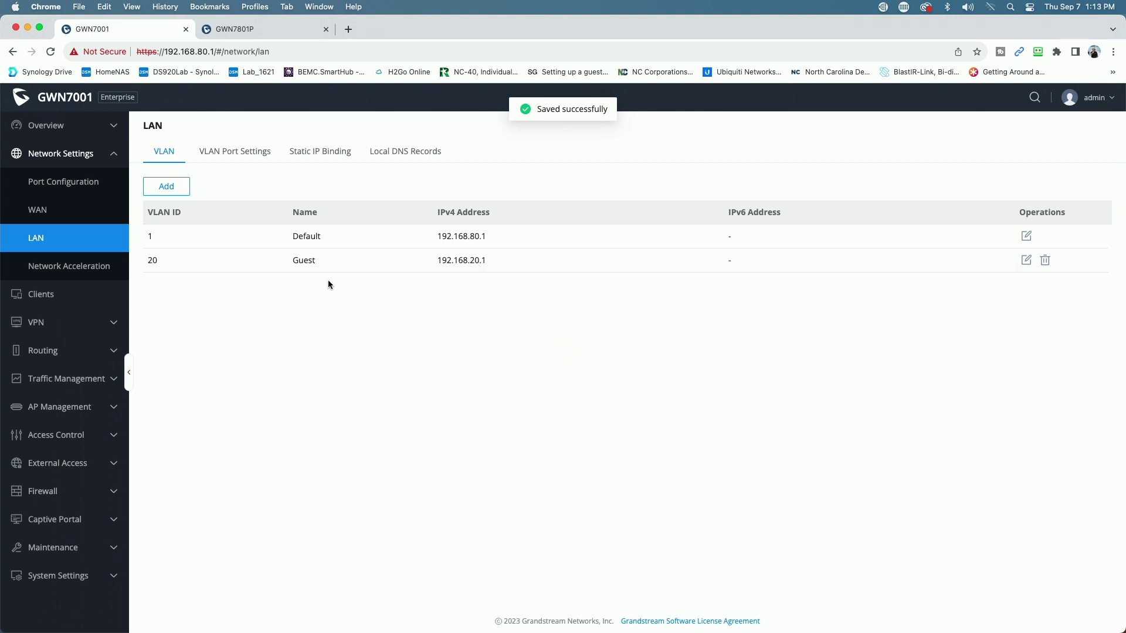
Start another new VLAN with ID 30 and the name IoT
left_click(168, 188)
left_click(532, 163)
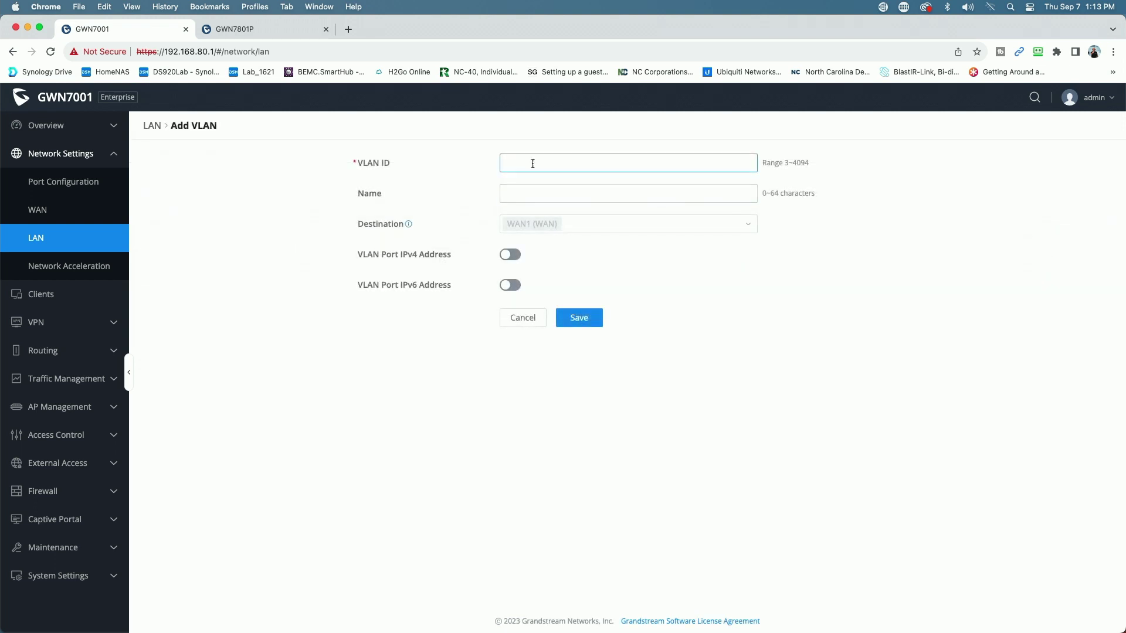
type("30")
left_click(551, 191)
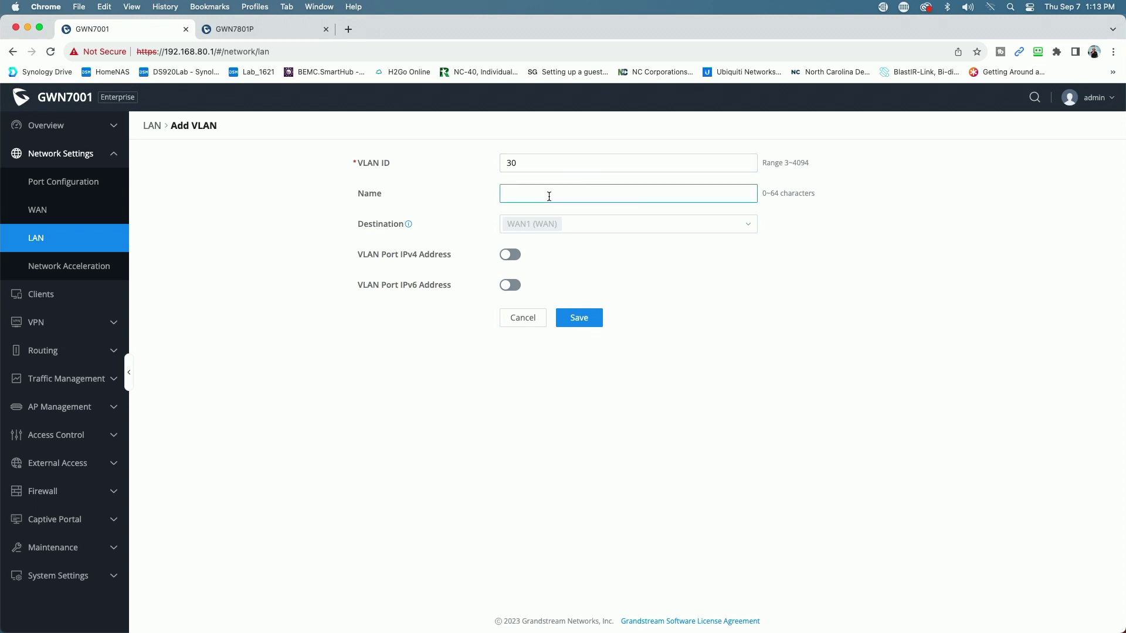
type("IoT")
Enable the IoT VLAN's port IPv4 address and set it to 192.168.30.1 with subnet mask 255.255.255.0
left_click(519, 258)
left_click(524, 285)
type("192.168.30.1")
left_click(533, 319)
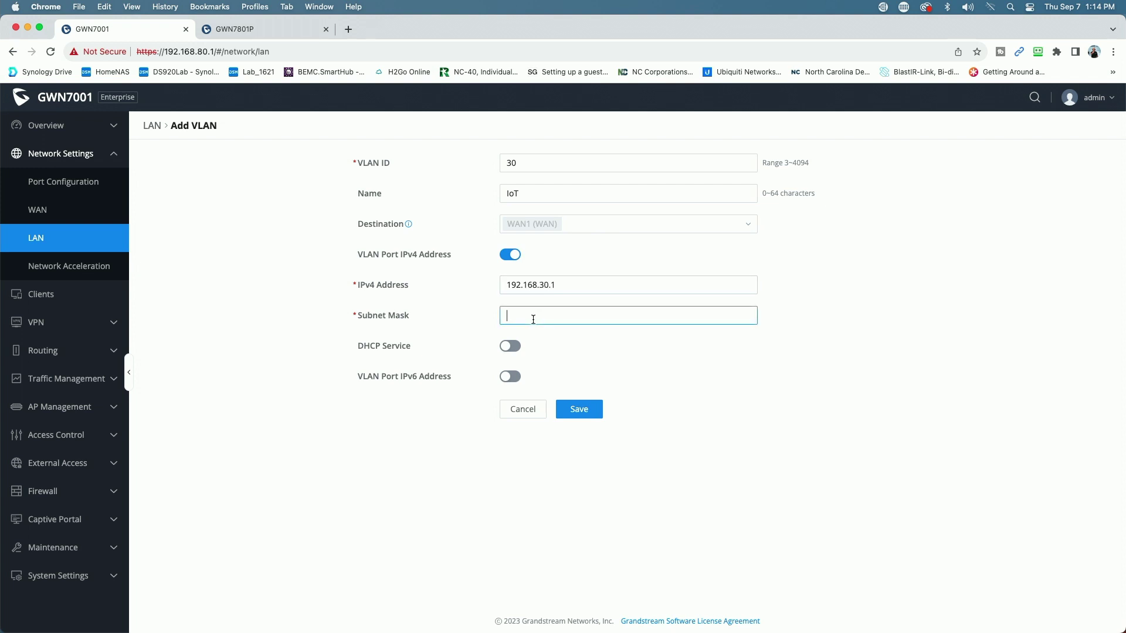
type("255.255.255.0")
Enable DHCP service for the IoT VLAN with the allocation range 192.168.30.2 to 192.168.30.254
left_click(509, 346)
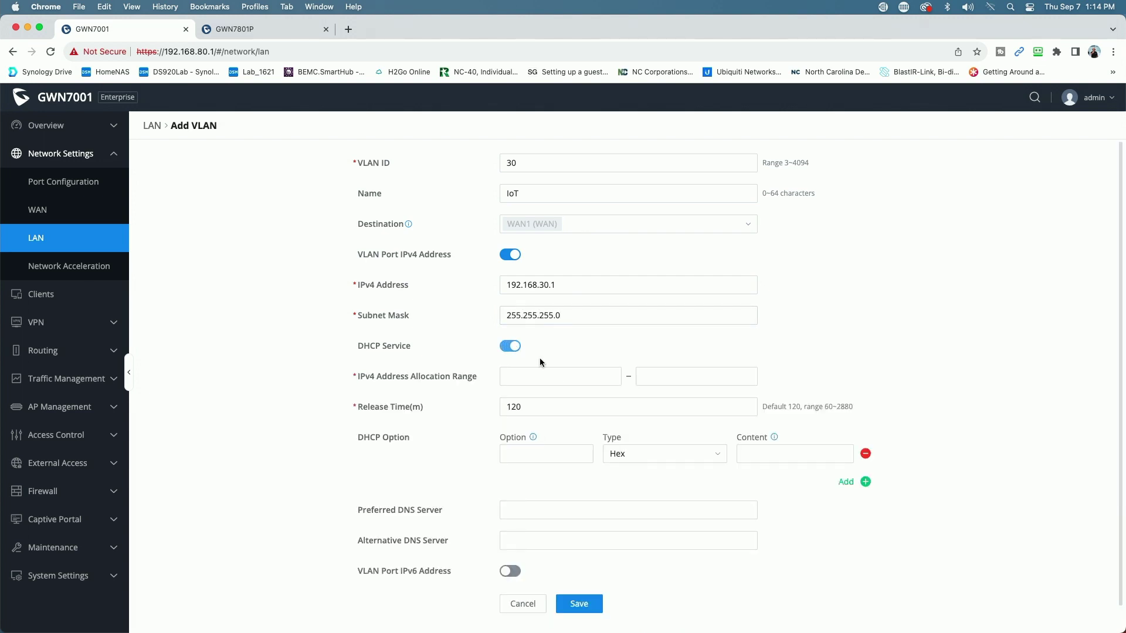
left_click(518, 375)
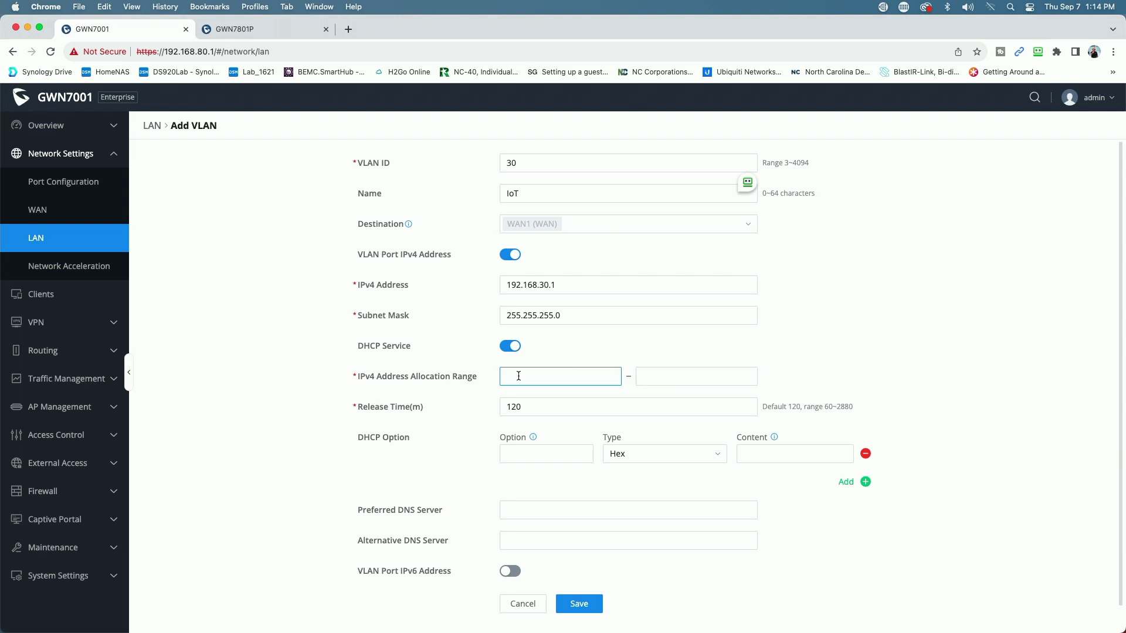
type("192.16")
type("8.30.")
type("2")
type("192")
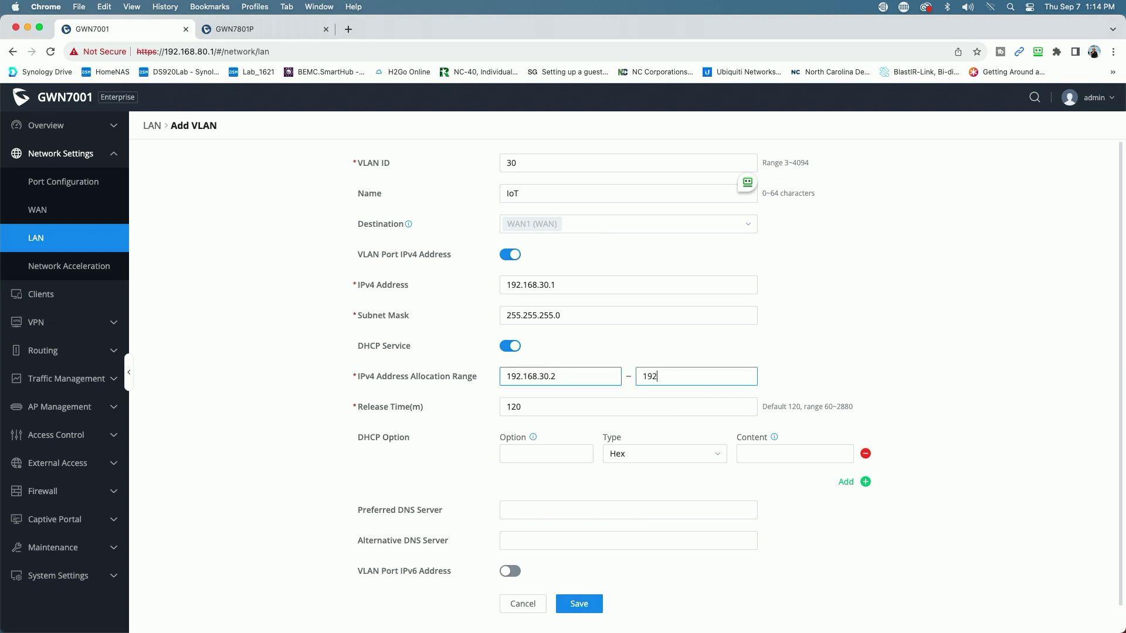
type(".168.30.254")
Set the IoT VLAN's preferred DNS server to 192.168.30.1 and alternative DNS server to 1.1.1.1, and save the VLAN
left_click(528, 511)
type("192.168.30.1")
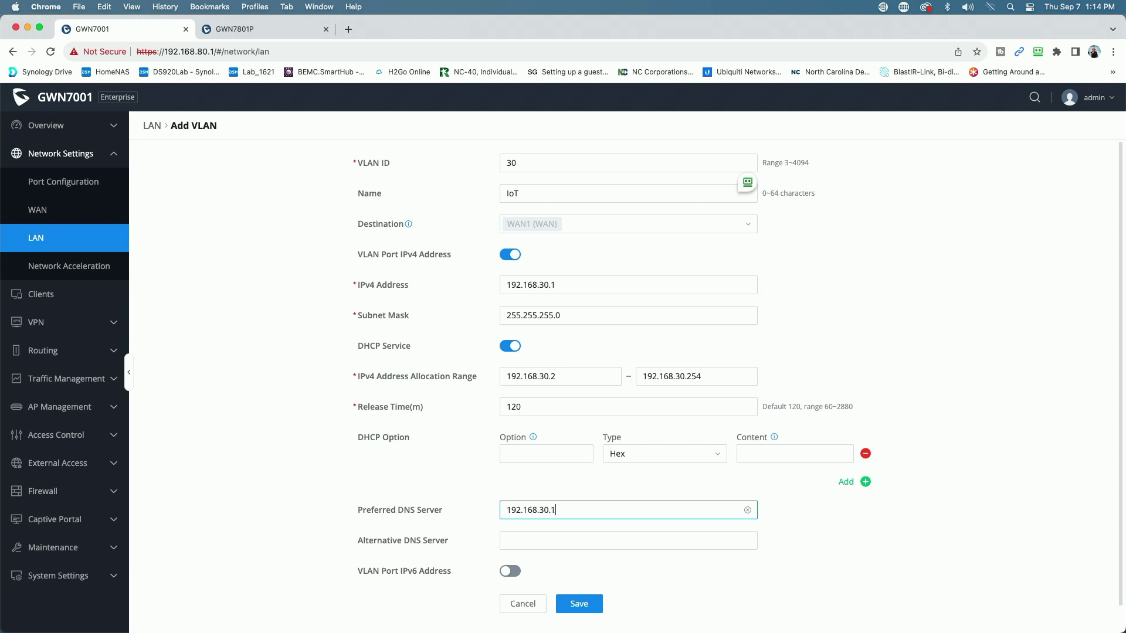
left_click(527, 537)
type("1.1.1.1")
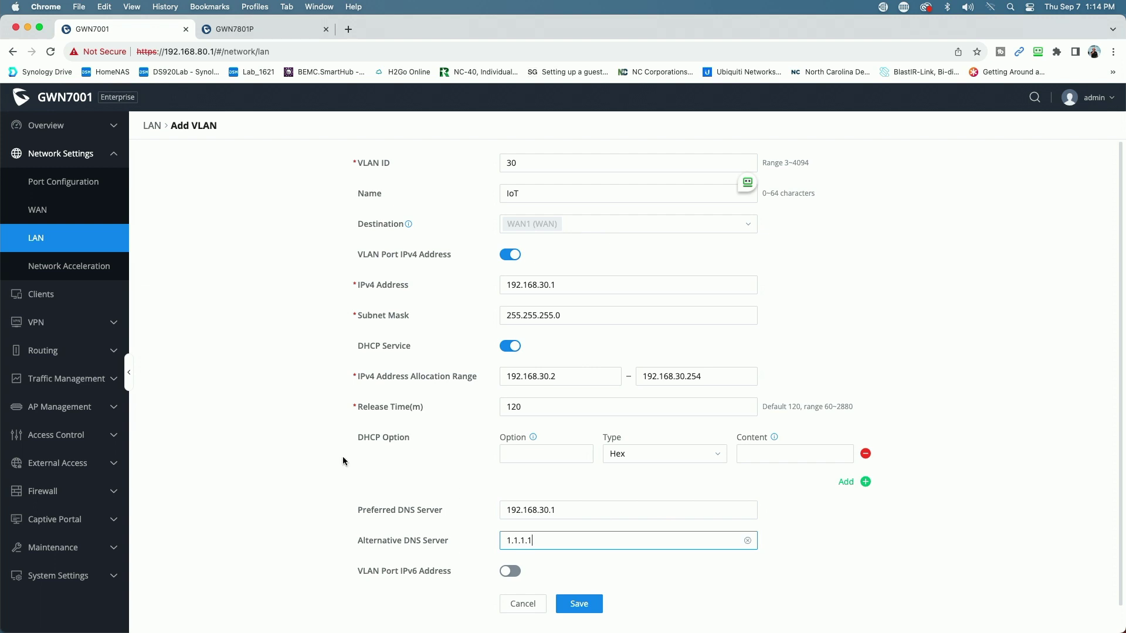
left_click(580, 605)
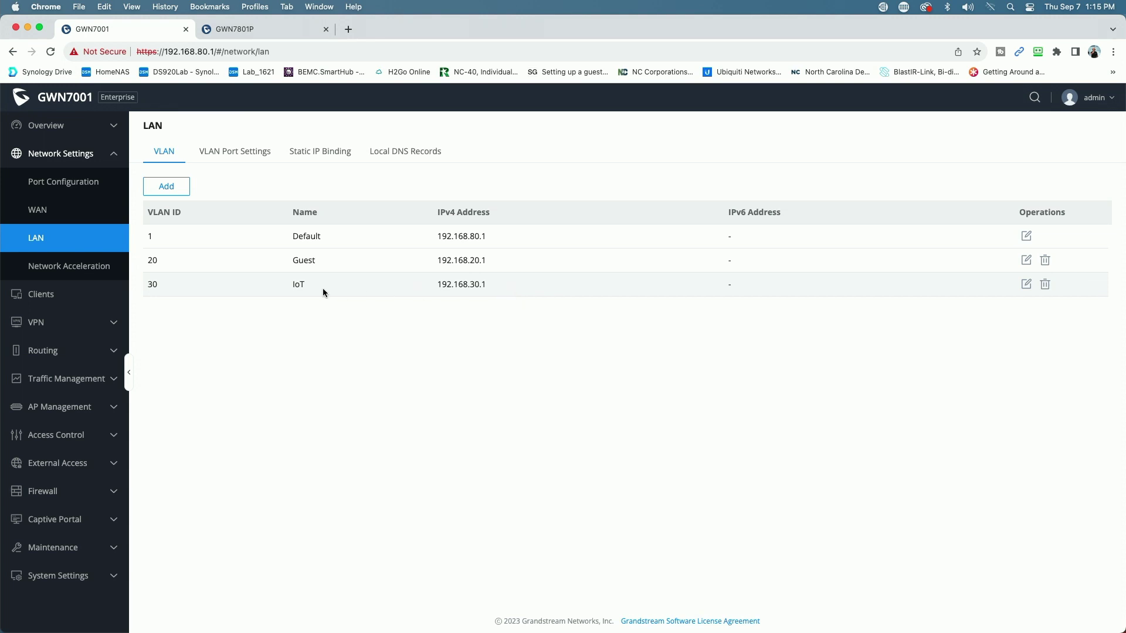
Open the router's VLAN port settings to review each port's PVID and allowed VLANs
left_click(229, 154)
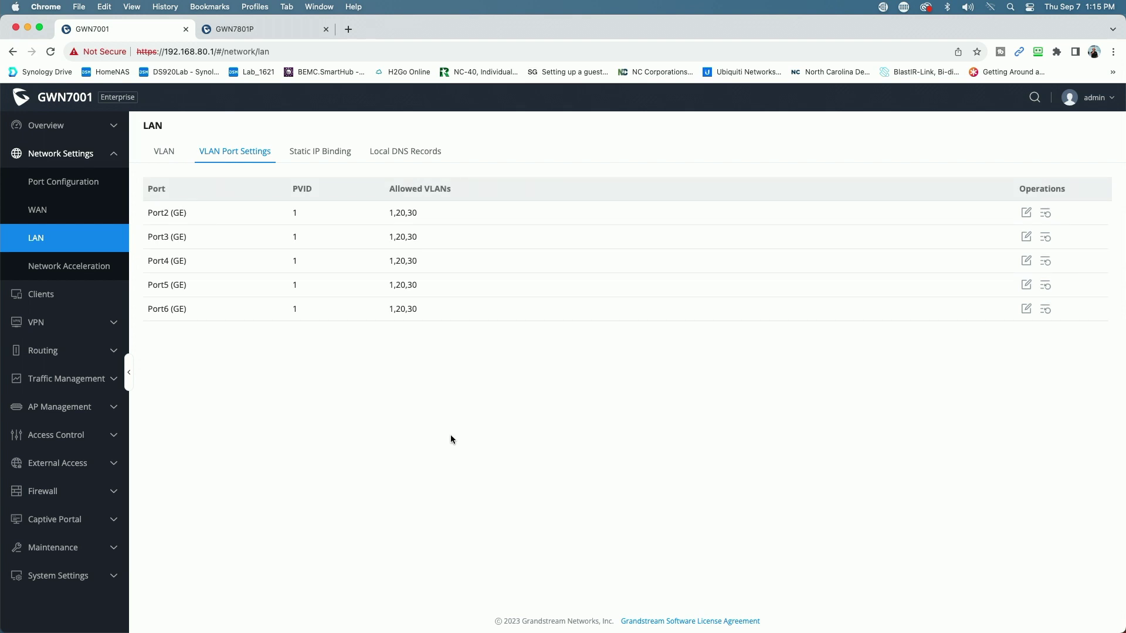